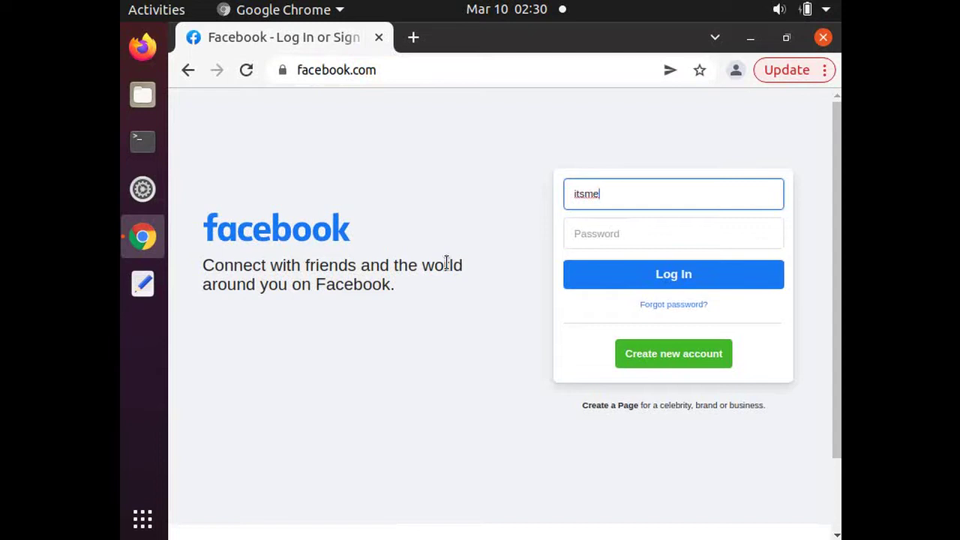
Step: Clear the partial Email entry and fill in the account's full e-mail address
key("BackSpace")
key("BackSpace")
key("BackSpace")
key("BackSpace")
key("BackSpace")
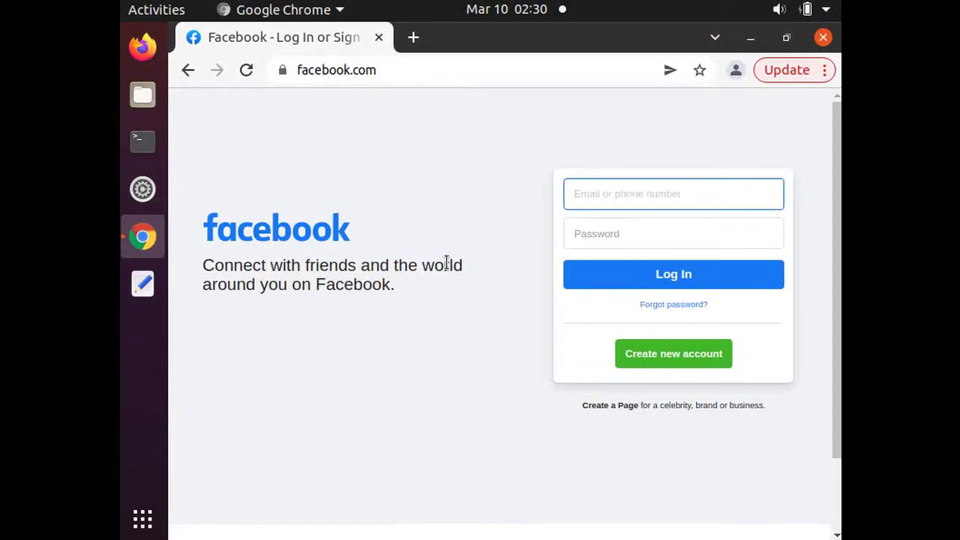
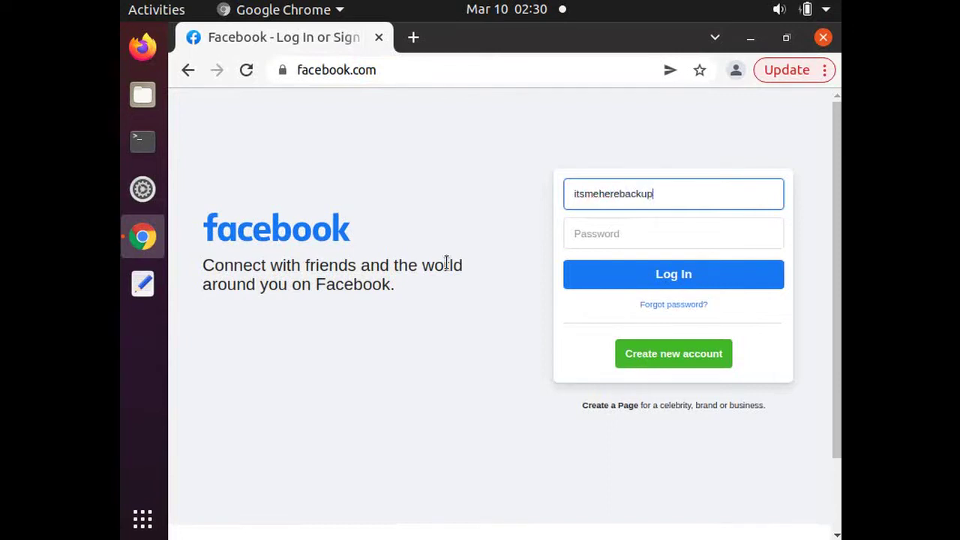
Step: Enter the account password in the Password field and submit with Log In
key("Tab")
type("*")
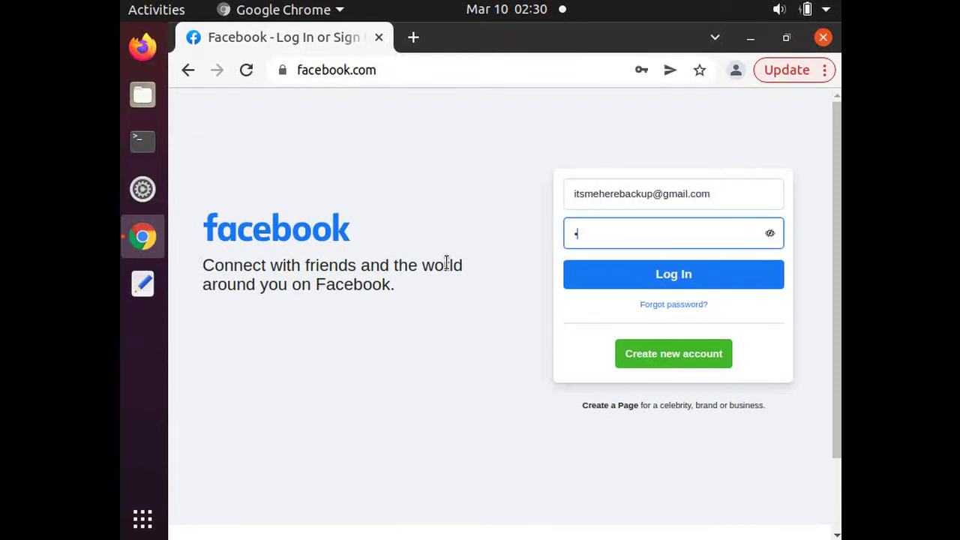
type("***********")
left_click(675, 279)
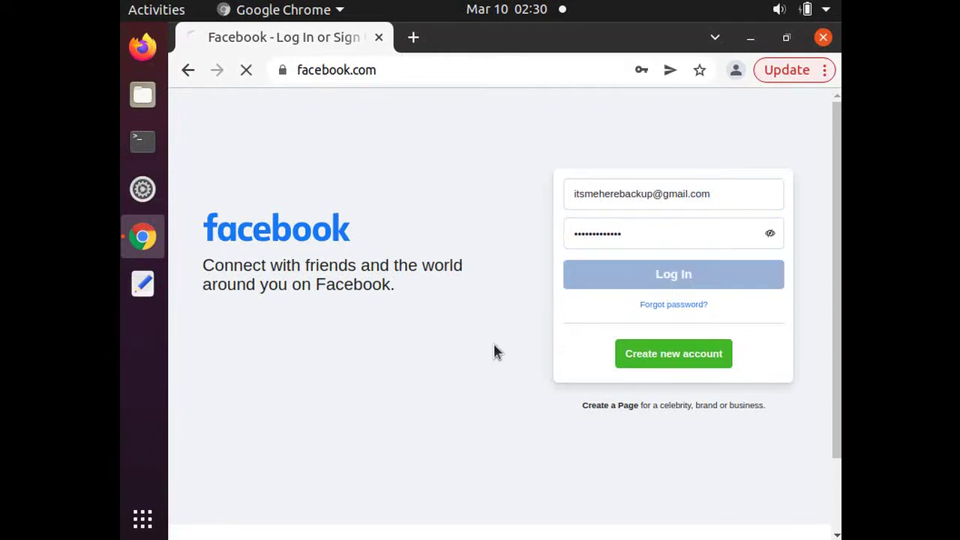
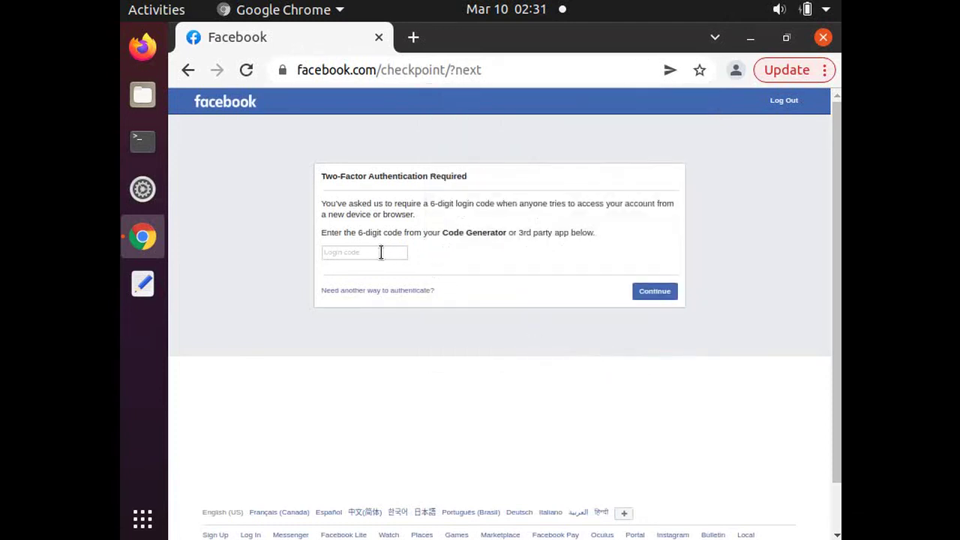
Step: Submit the authenticator login code in Chrome and keep 'Save Browser' to remember this browser
left_click(657, 291)
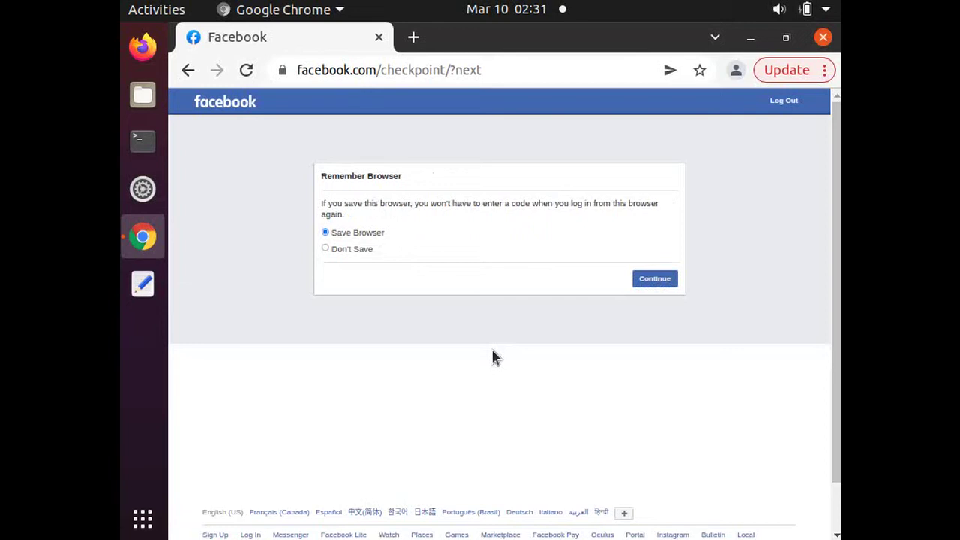
left_click(649, 279)
left_click(648, 279)
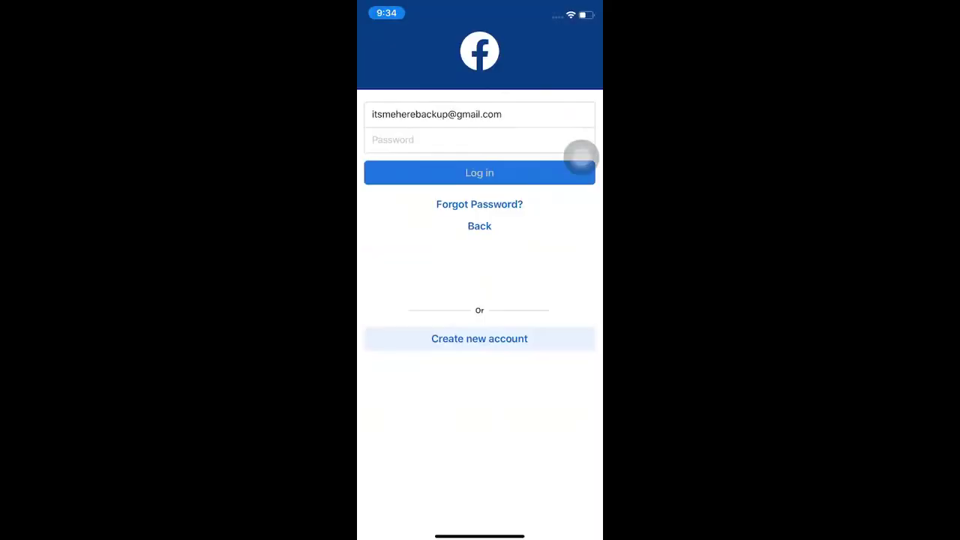
Step: Log in with the account password, dismiss the login-code alert, decline Keychain, then go Home
left_click(582, 156)
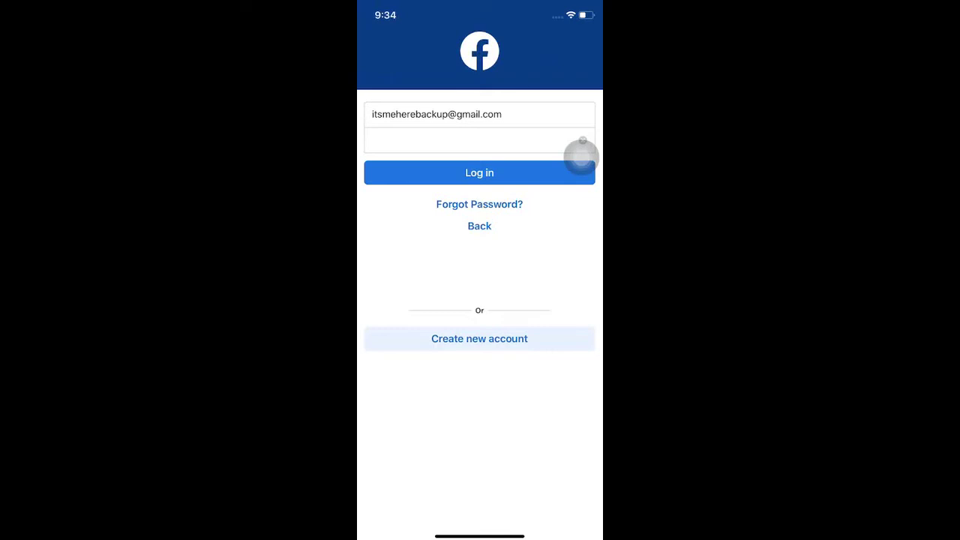
left_click(581, 161)
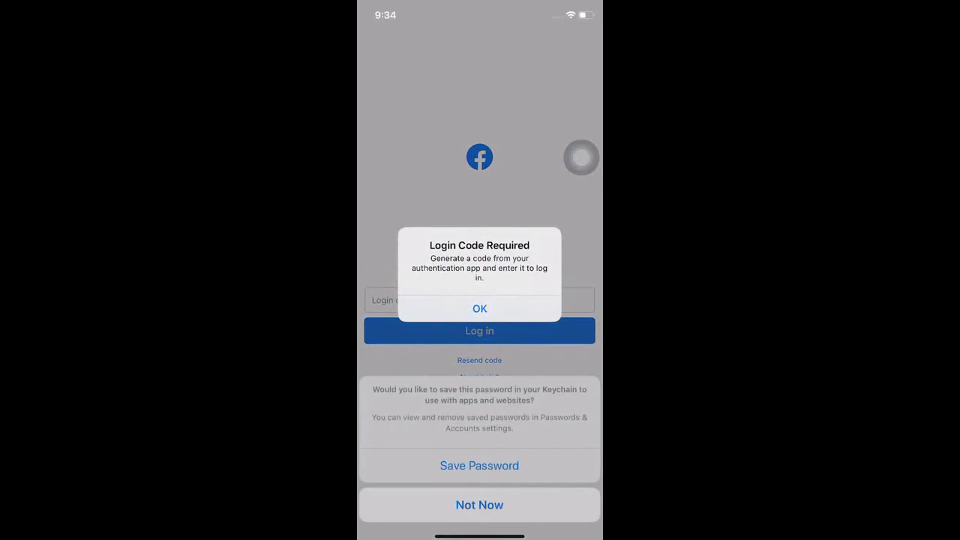
left_click(479, 309)
left_click(479, 505)
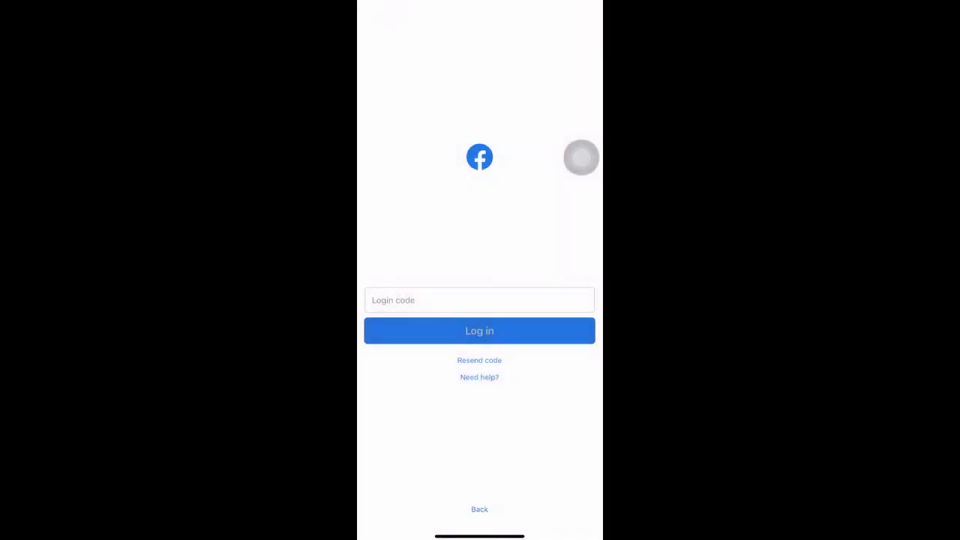
left_click(582, 157)
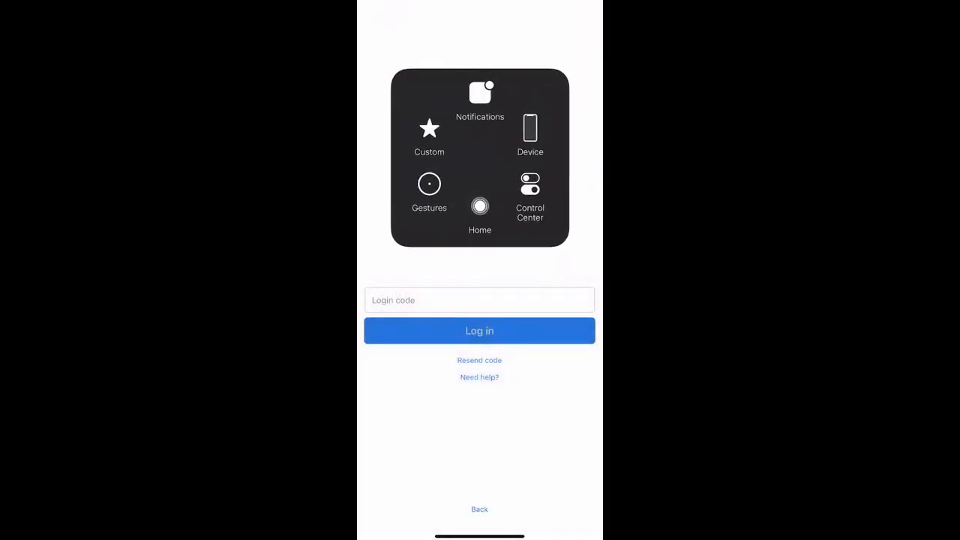
left_click(479, 206)
Step: Read the Facebook code in Authenticator and enter it in the Facebook app's Login code box
left_click_drag(420, 300, 555, 300)
left_click(450, 408)
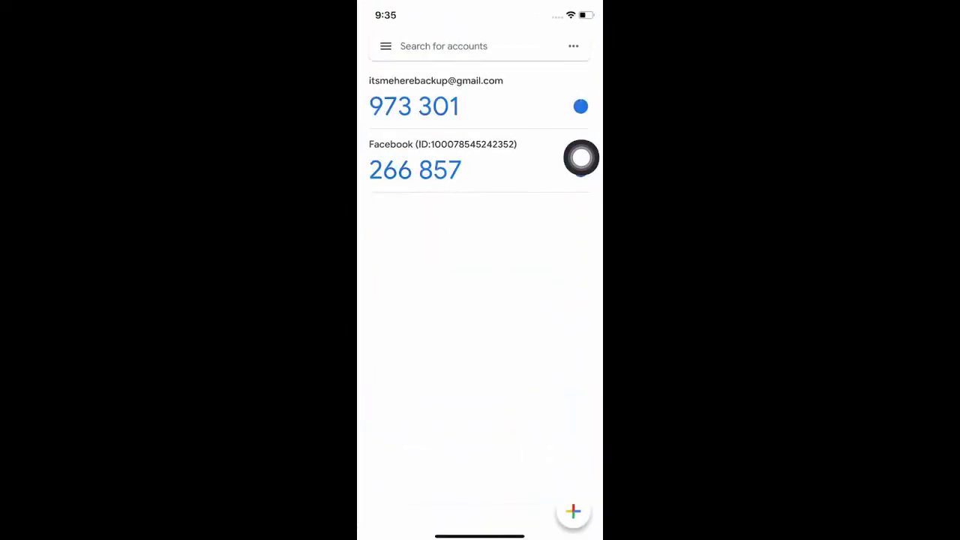
left_click(581, 157)
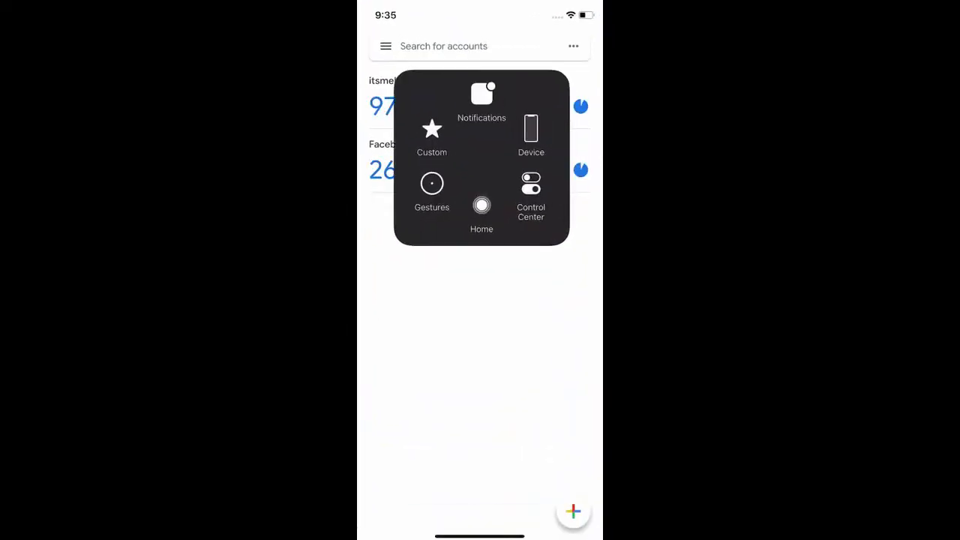
left_click(480, 207)
left_click_drag(525, 300, 390, 300)
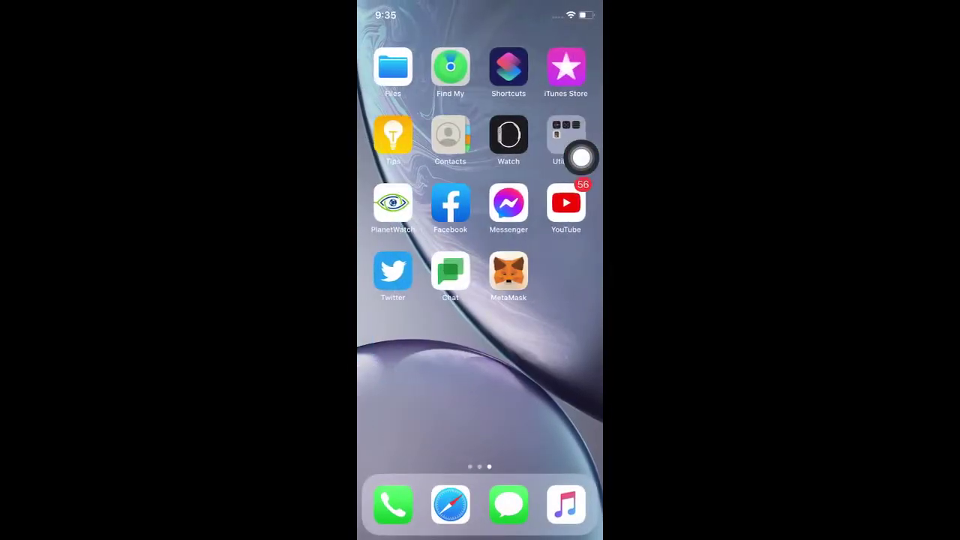
left_click(450, 203)
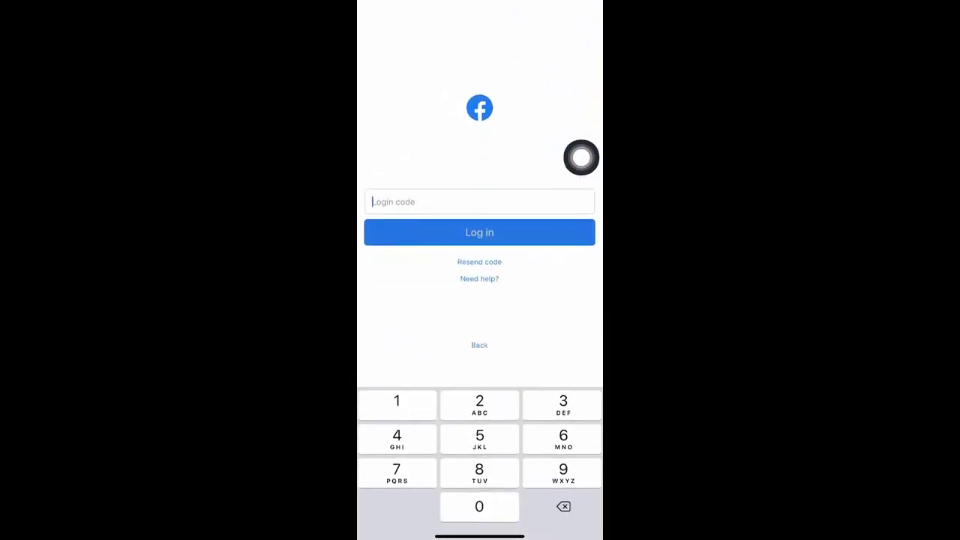
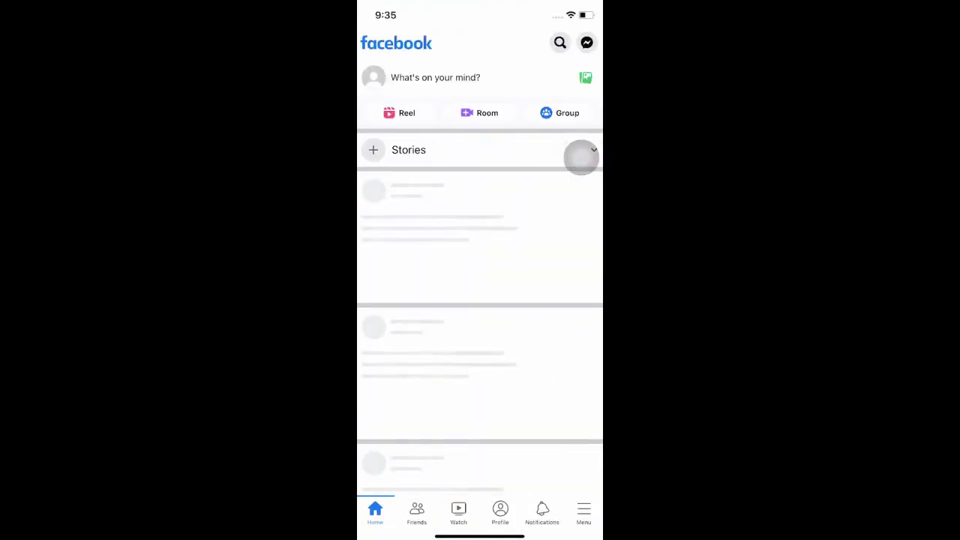
Step: Go from the Menu tab through the Settings gear to Password and Security
left_click(584, 516)
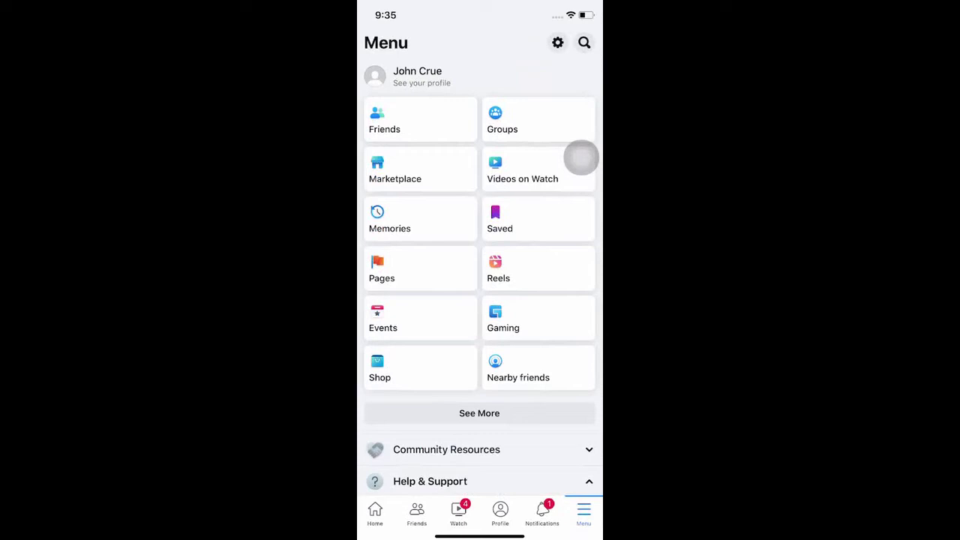
left_click(557, 42)
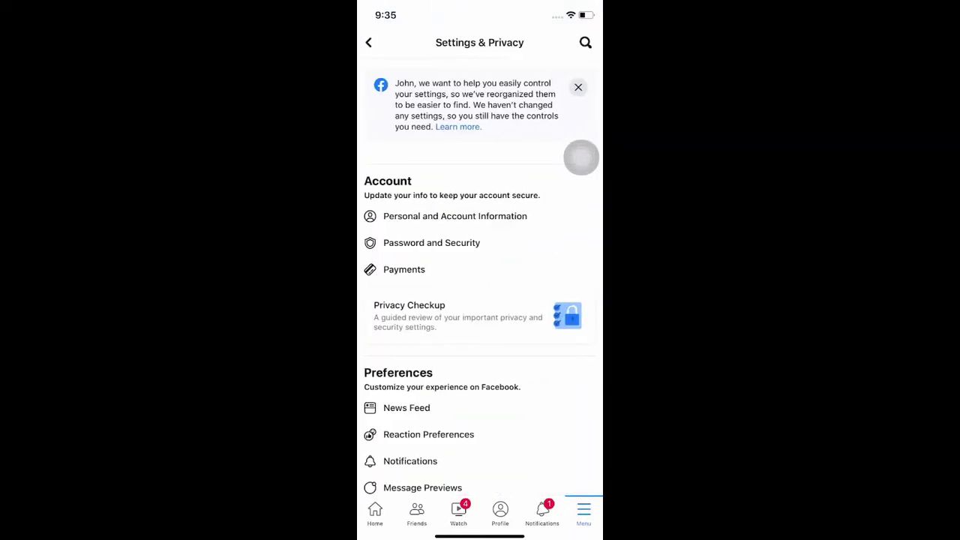
left_click(431, 242)
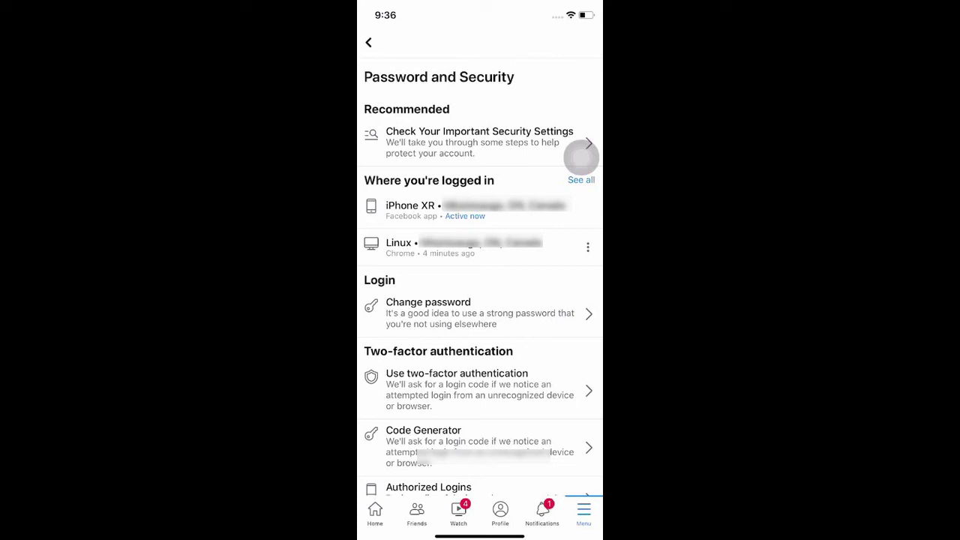
Step: Choose Log Out from the Linux Chrome row's three-dot menu under Where you're logged in
left_click(588, 247)
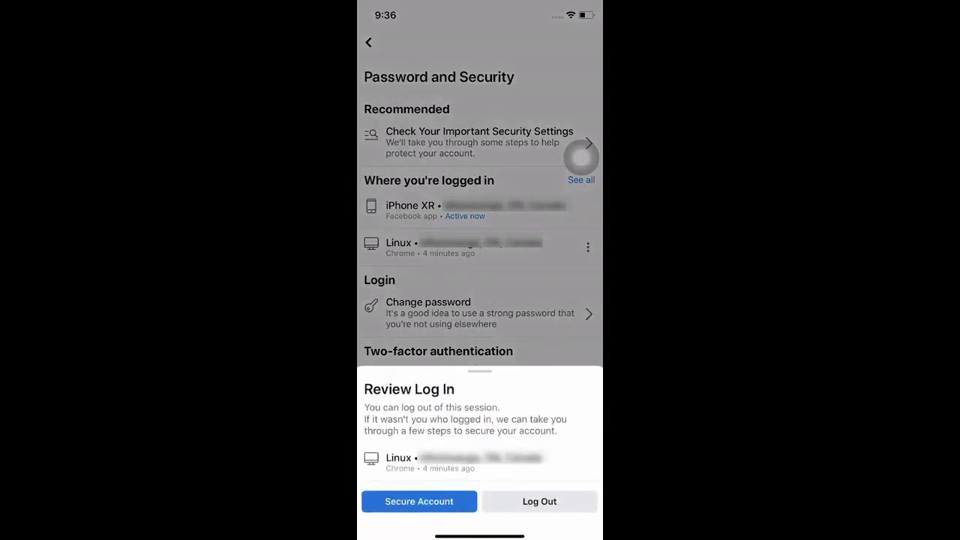
left_click(539, 501)
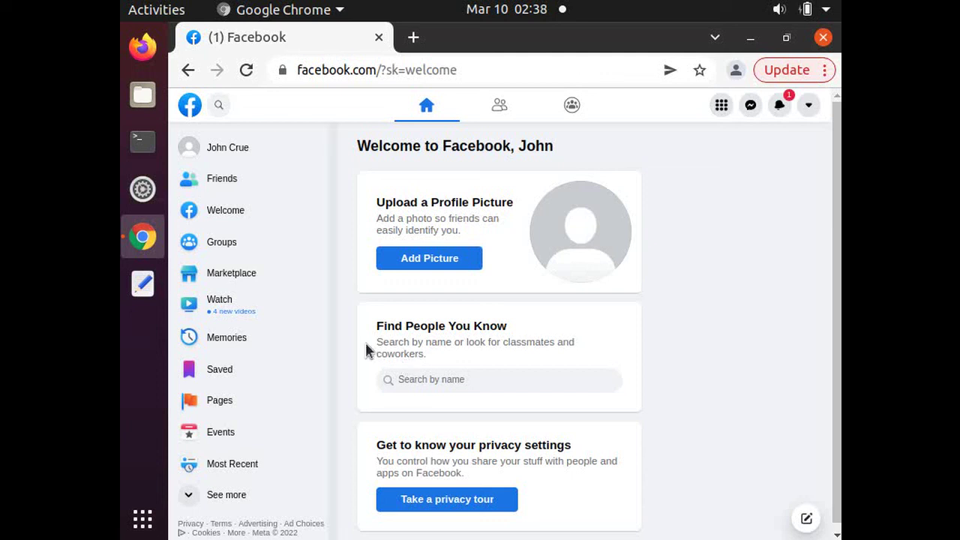
Step: Open the Notifications list from the bell icon on Chrome's Facebook page
left_click(780, 109)
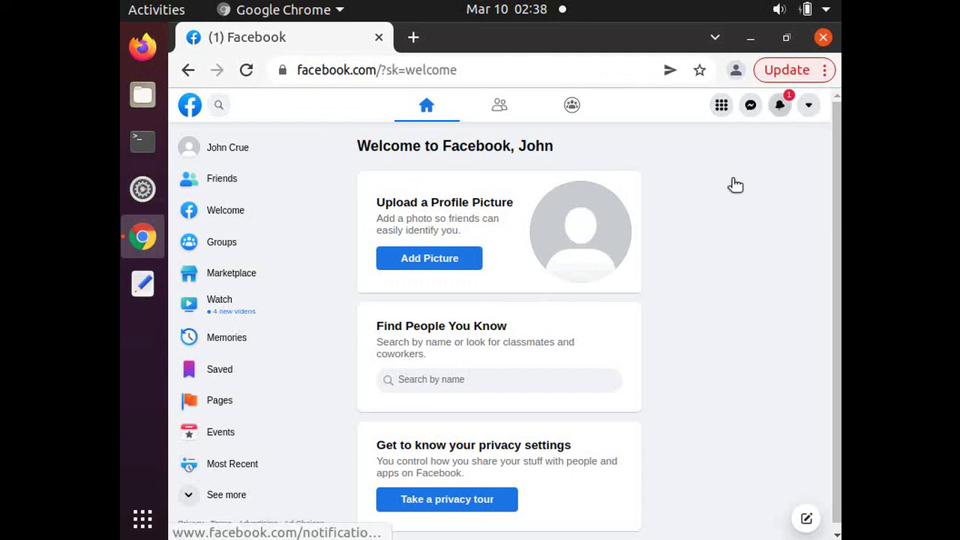